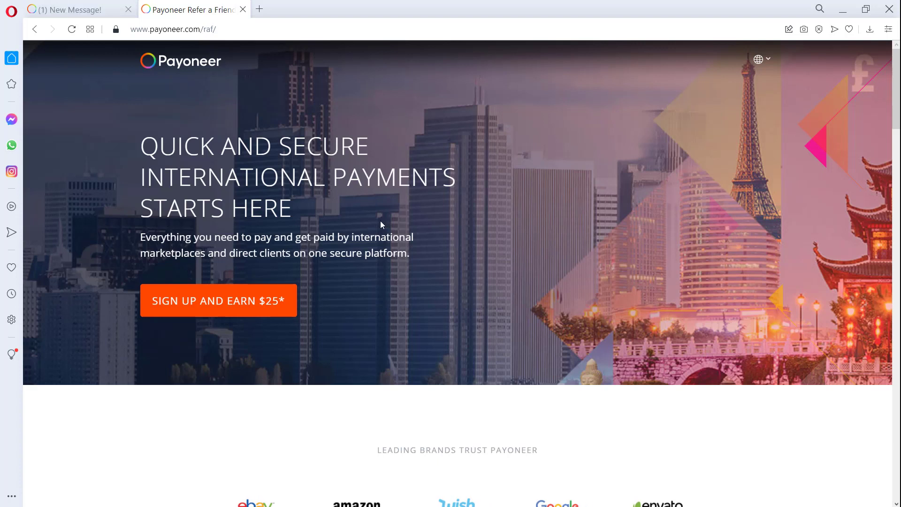
# Start sign-up as an Individual who gets paid by international clients and register as a freelancer.
pyautogui.click(127, 10)
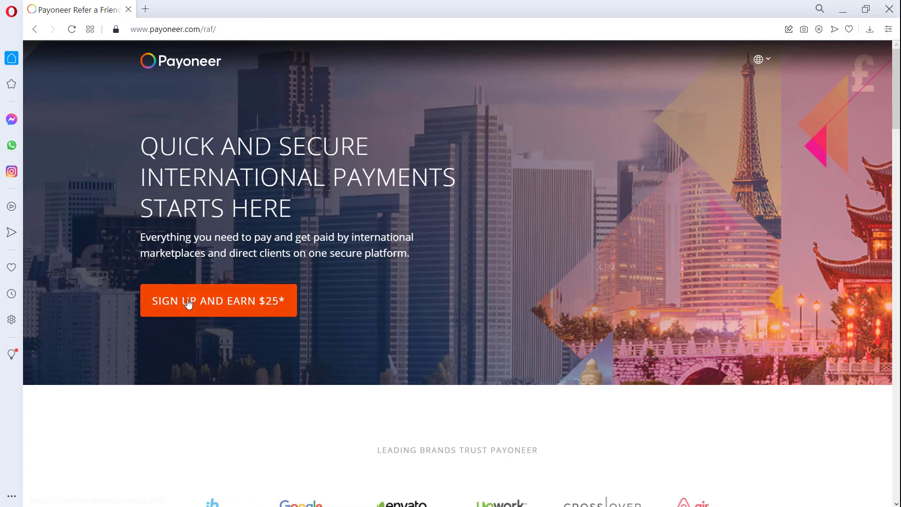
pyautogui.click(246, 306)
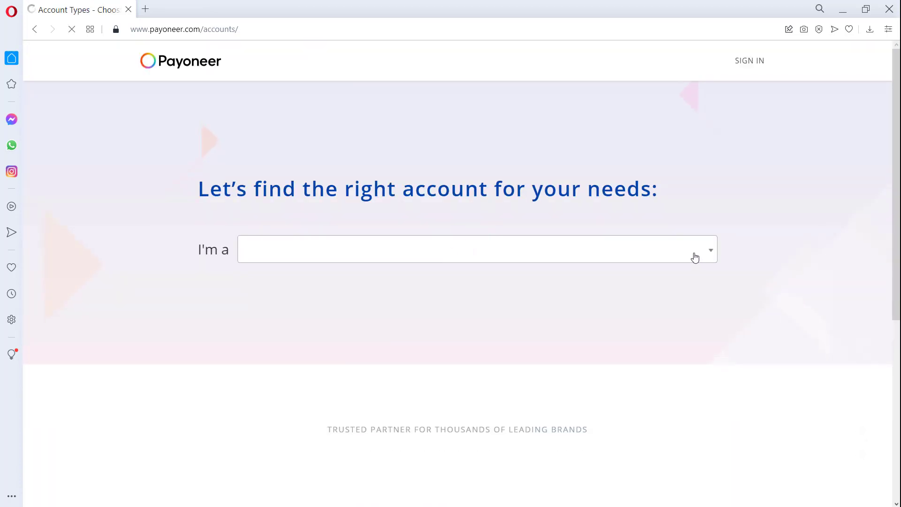
pyautogui.click(707, 255)
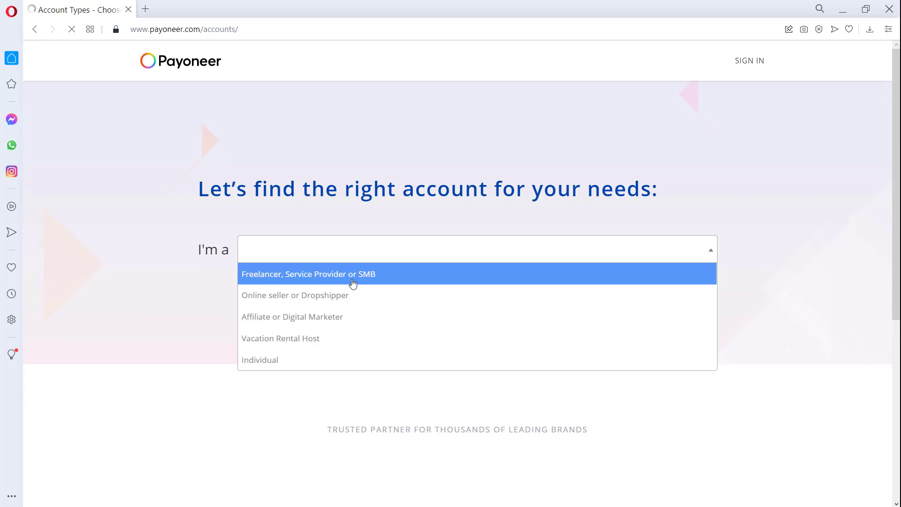
pyautogui.click(292, 360)
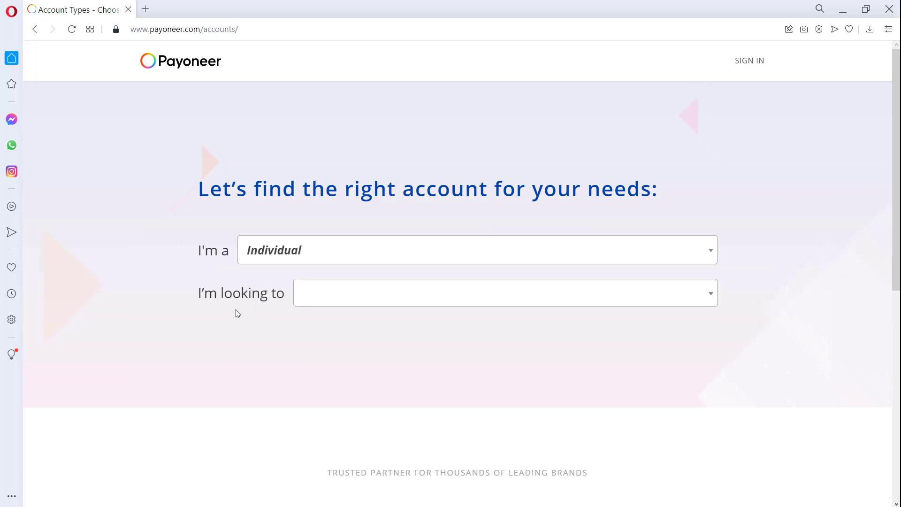
pyautogui.click(710, 296)
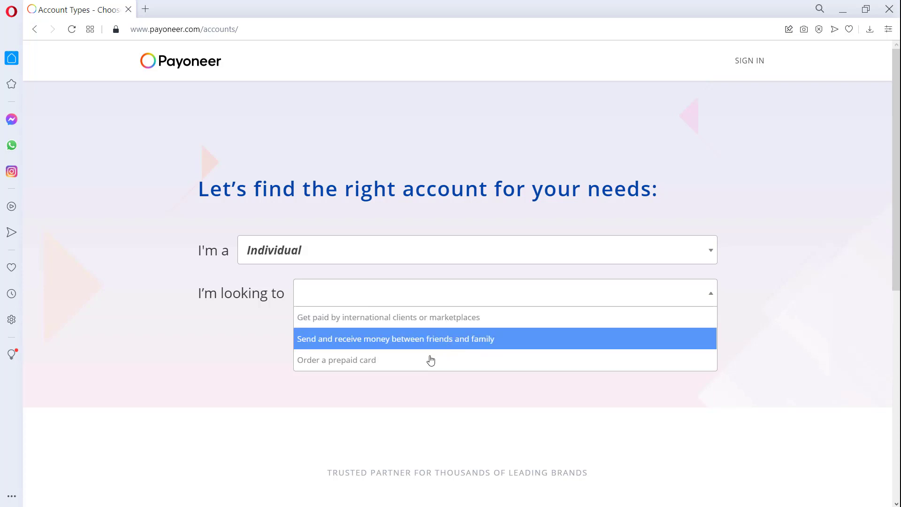
pyautogui.click(423, 319)
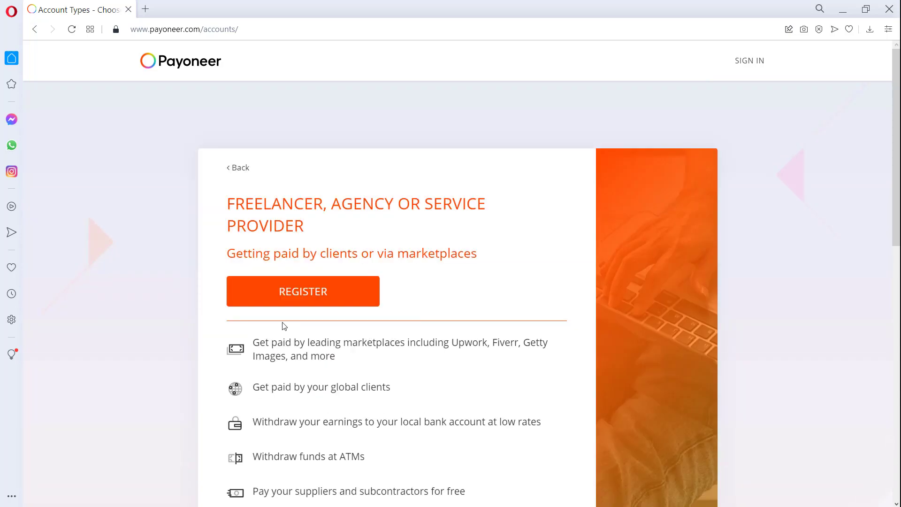
pyautogui.click(322, 292)
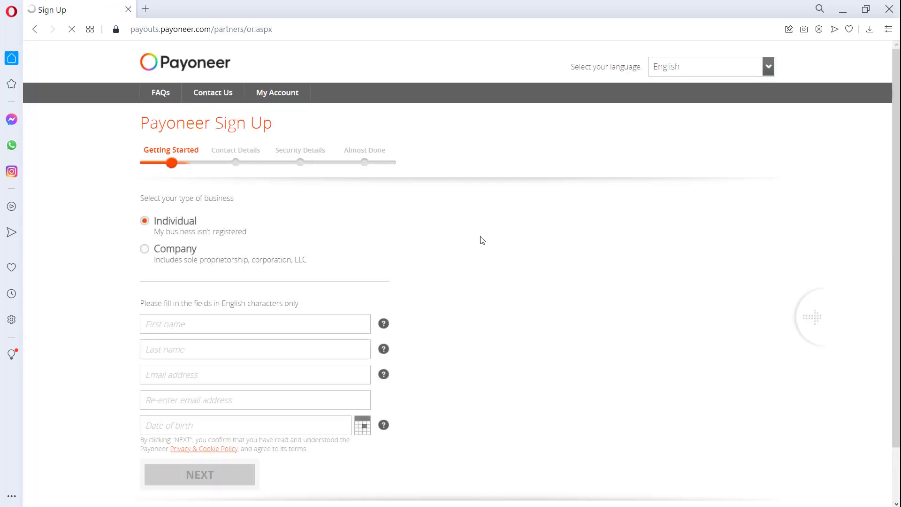
# Scroll down the Getting Started form to the personal detail fields.
pyautogui.scroll(-2, 482, 240)
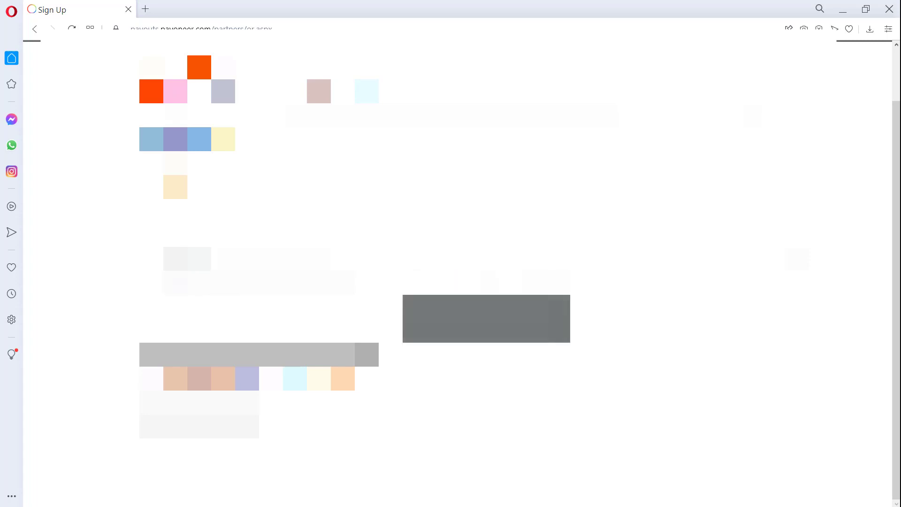
# Shrink the browser to a smaller window and bring another window to the front.
pyautogui.click(866, 9)
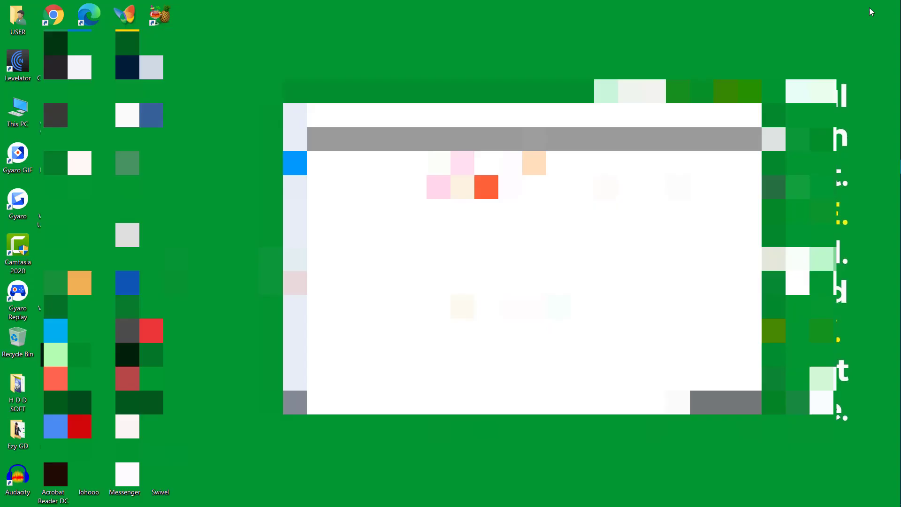
pyautogui.moveTo(882, 166)
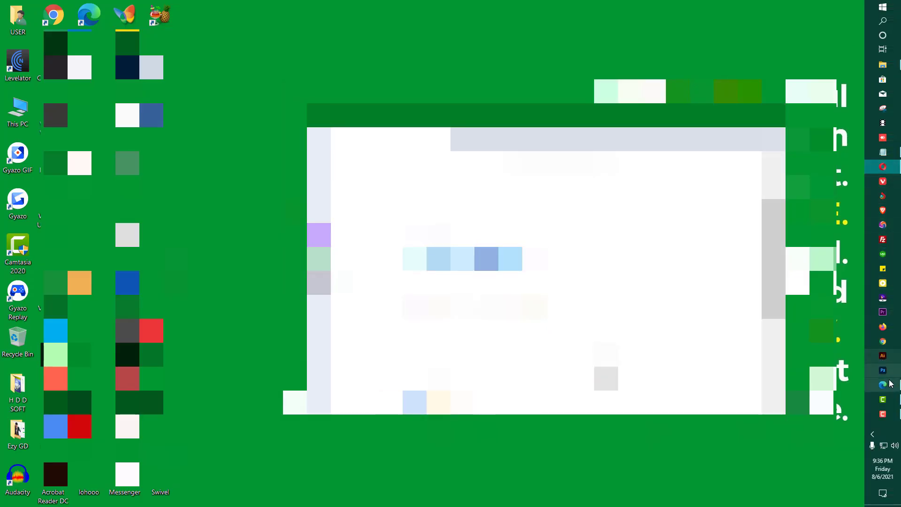
pyautogui.click(883, 152)
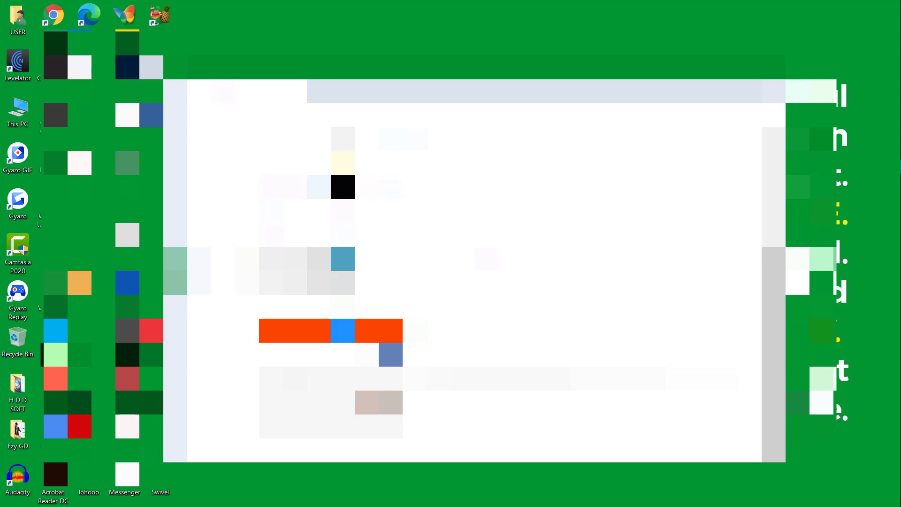
# Select Bangladesh as the country in the Getting Started form.
pyautogui.scroll(2, 342, 187)
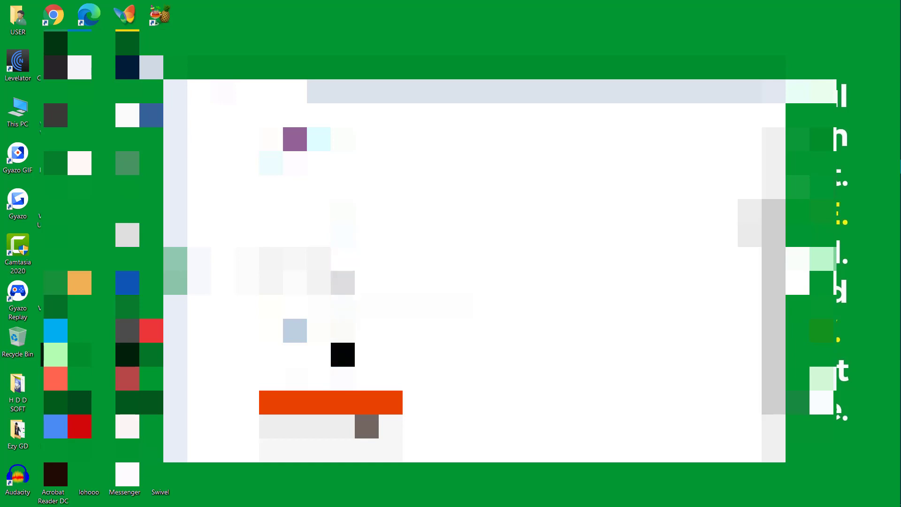
pyautogui.click(366, 426)
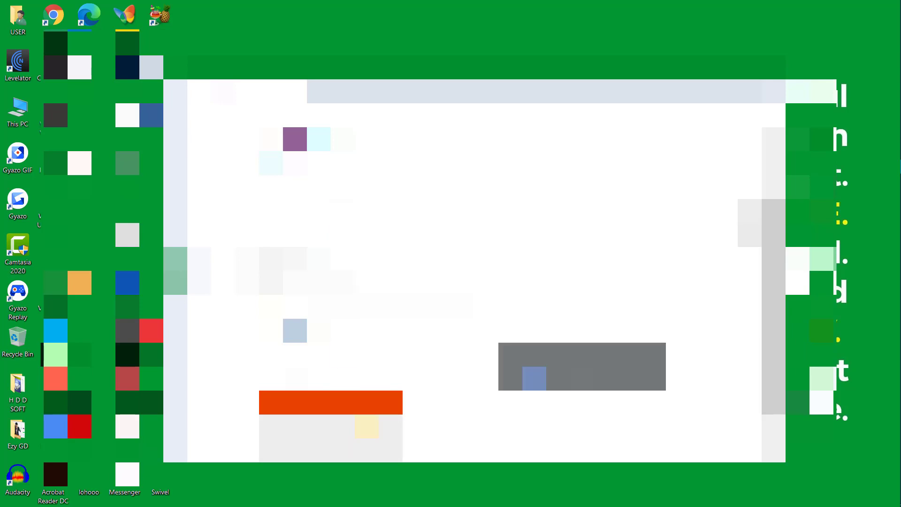
pyautogui.click(295, 449)
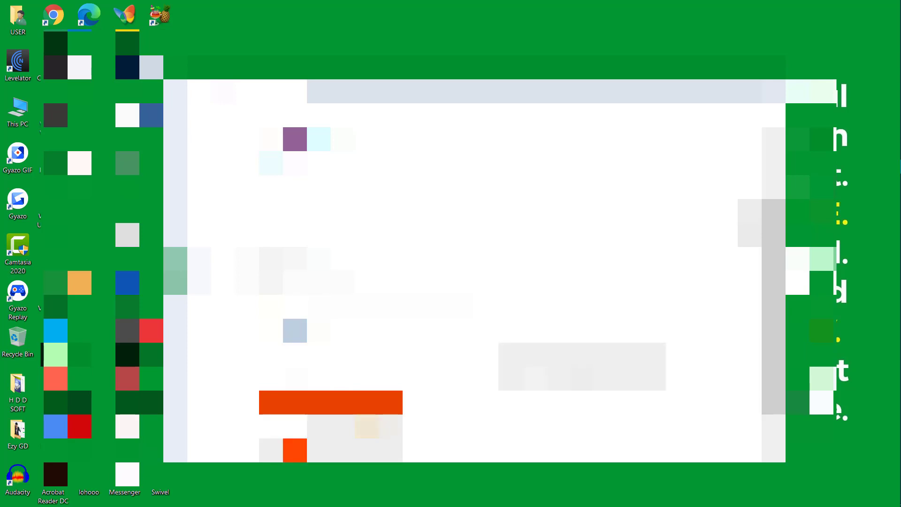
pyautogui.scroll(-2, 343, 402)
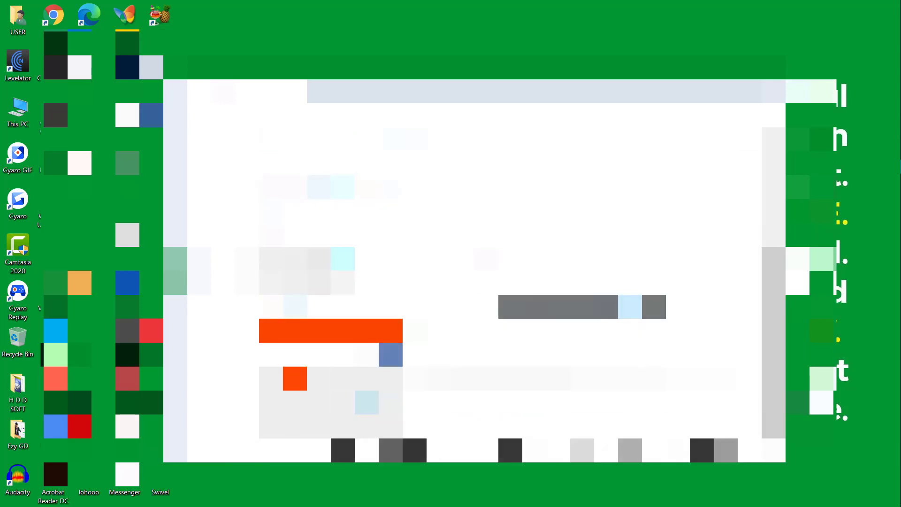
pyautogui.click(294, 378)
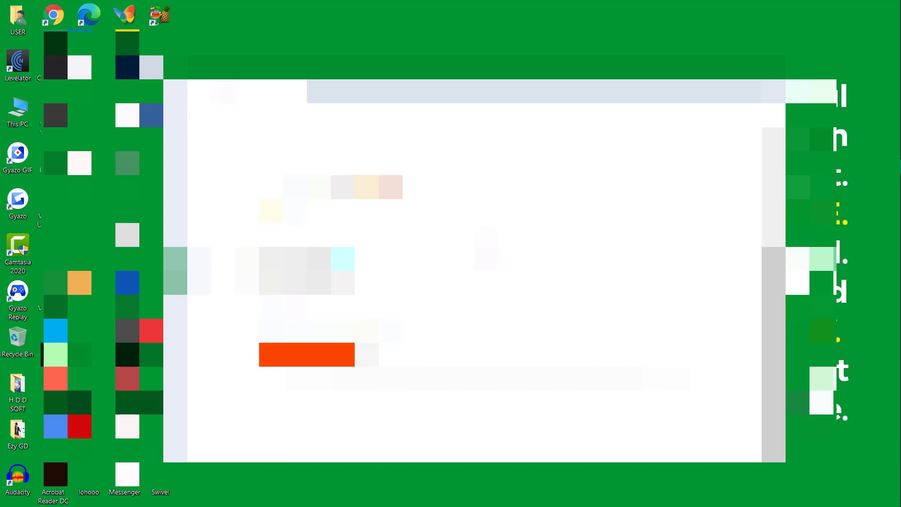
pyautogui.scroll(1, 474, 270)
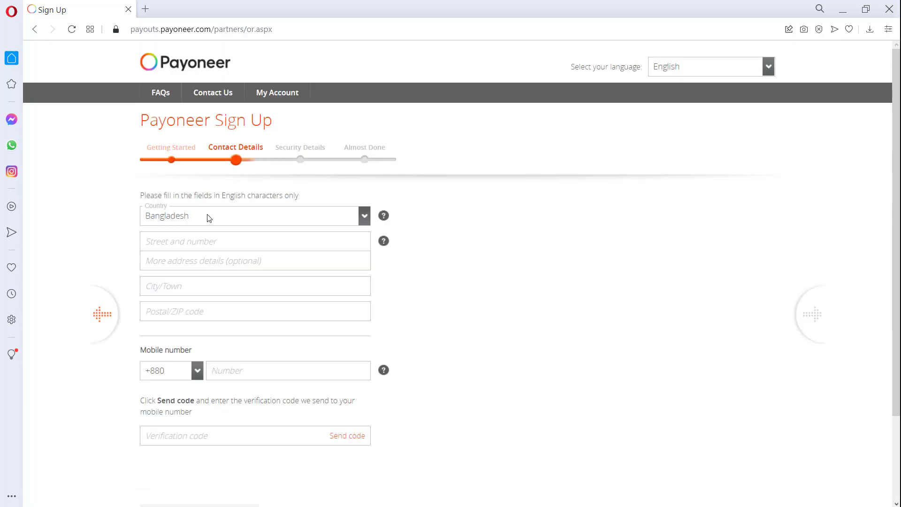
# Enter the street address, city, postal code and mobile number on the Contact Details step.
pyautogui.click(232, 243)
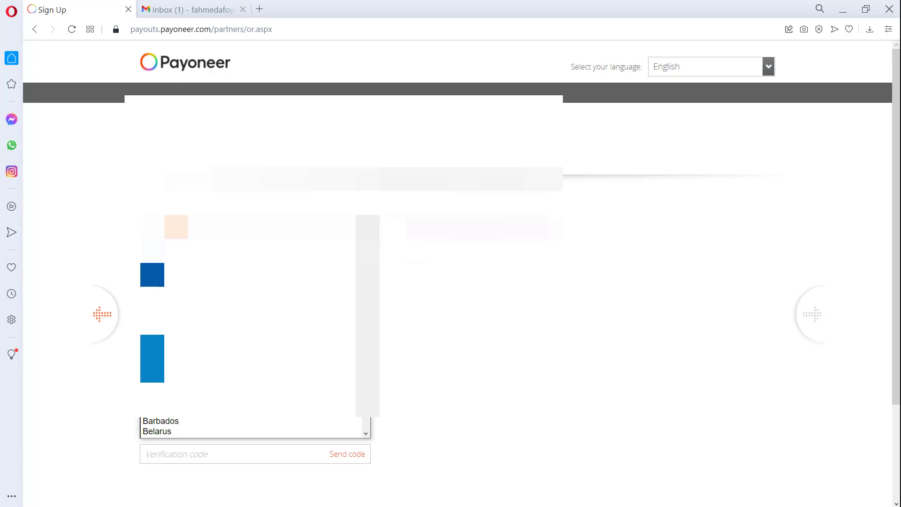
pyautogui.press('Return')
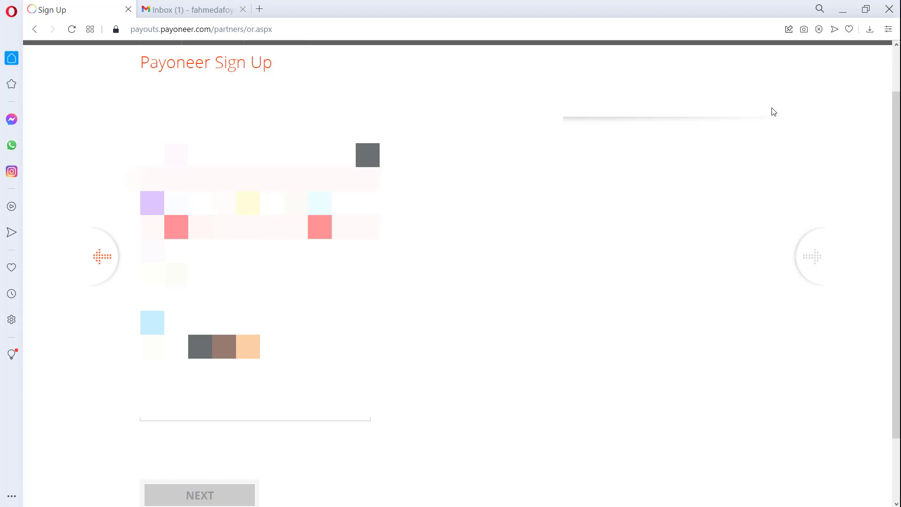
pyautogui.click(258, 9)
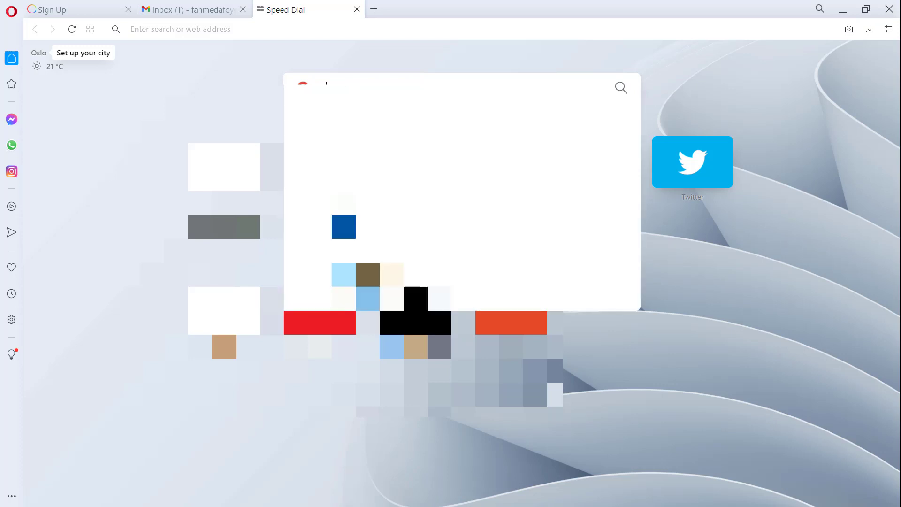
pyautogui.write('e')
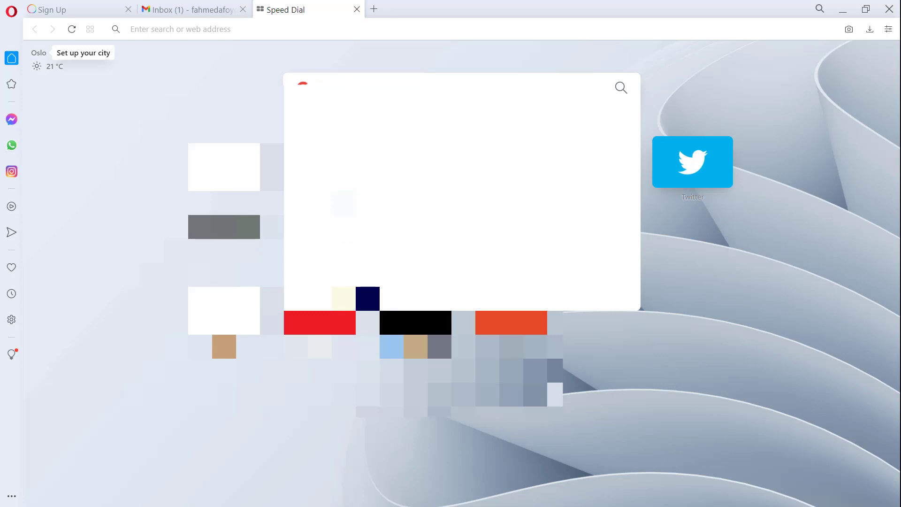
pyautogui.click(357, 9)
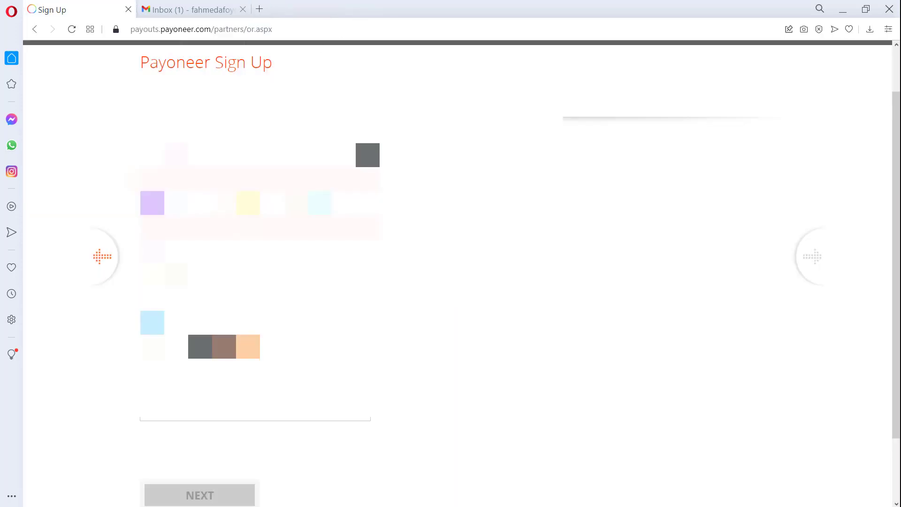
# Open the saved Notepad notes and paste new details onto the sixth line.
pyautogui.click(843, 10)
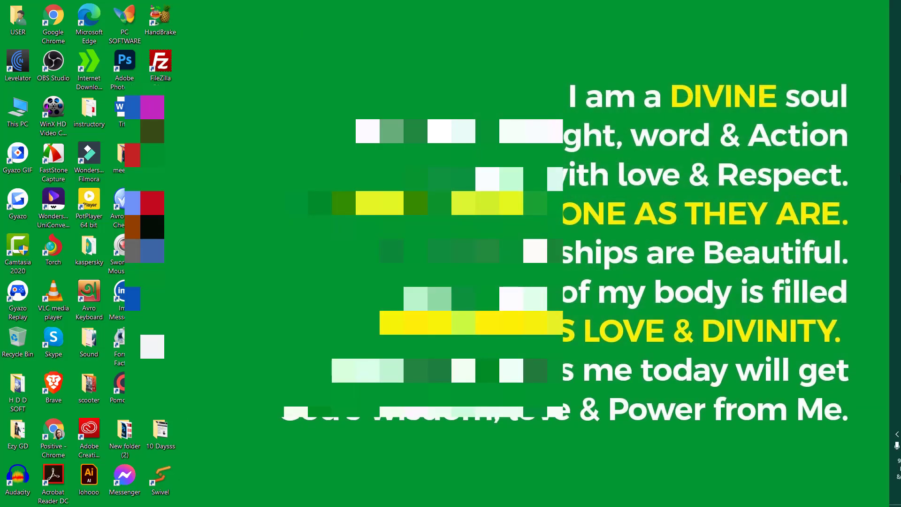
pyautogui.click(883, 152)
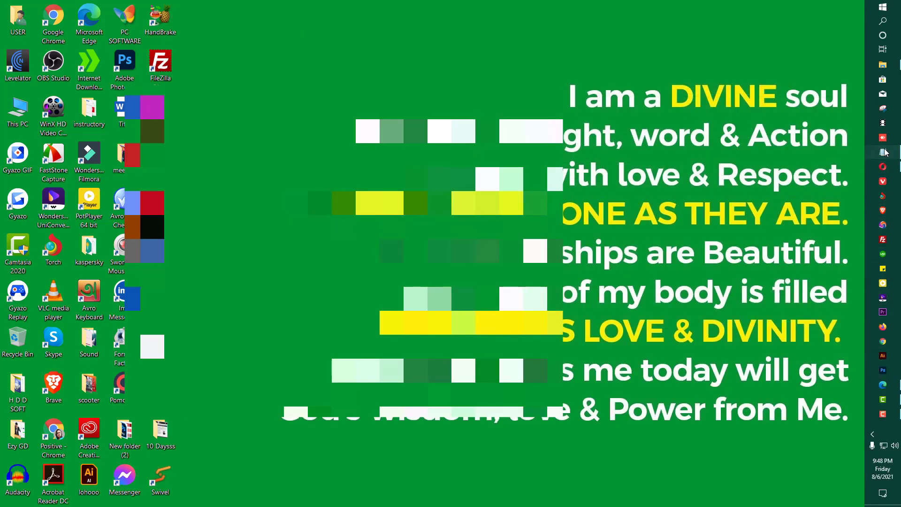
pyautogui.press('Return')
pyautogui.press('Return')
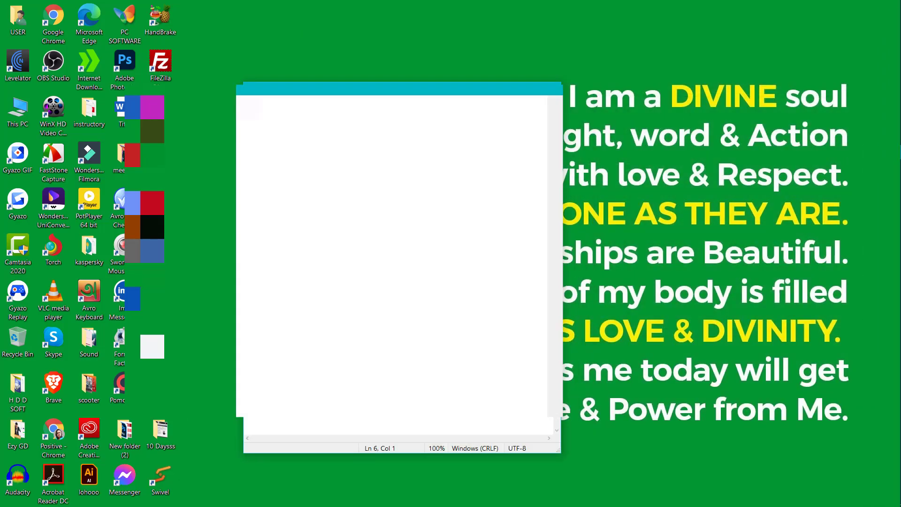
pyautogui.hotkey('ctrl', 'v')
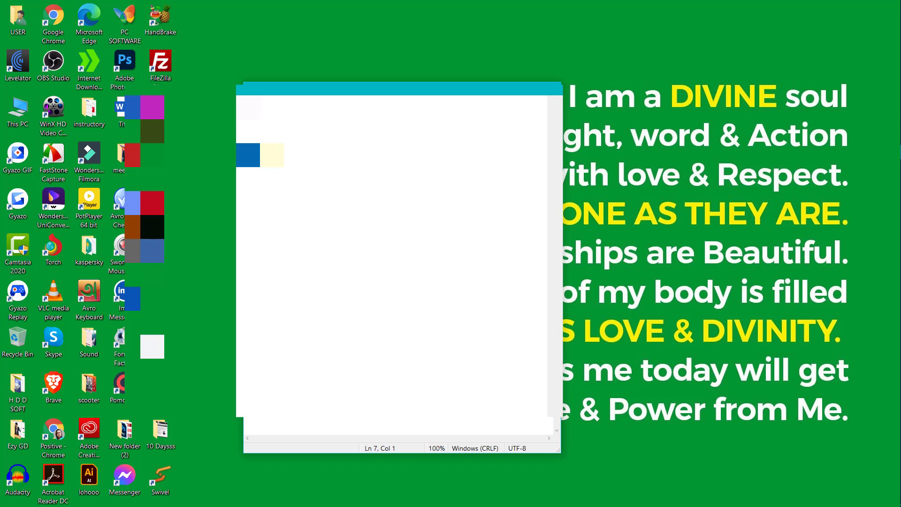
pyautogui.hotkey('ctrl', 'z')
pyautogui.write('s')
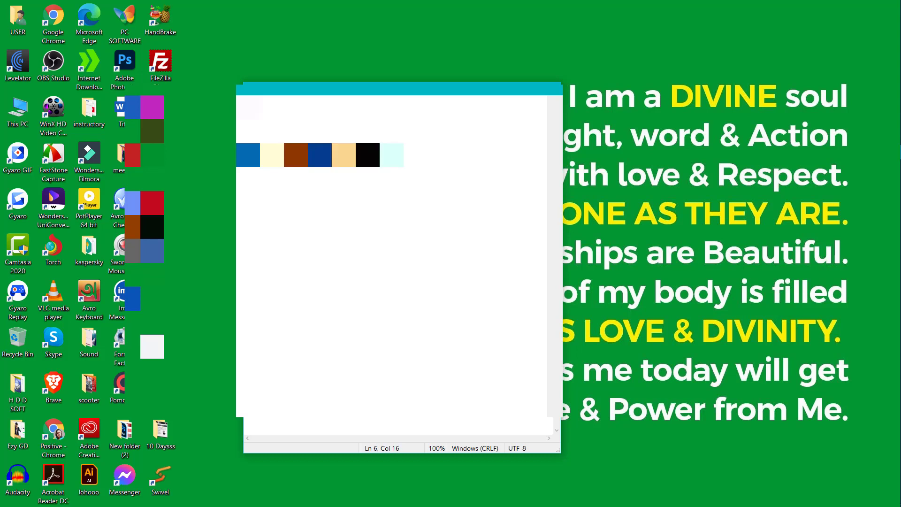
pyautogui.hotkey('shift', 'Left')
pyautogui.hotkey('shift', 'Left')
pyautogui.hotkey('shift', 'Left')
pyautogui.hotkey('shift', 'Left')
pyautogui.hotkey('shift', 'Left')
pyautogui.hotkey('shift', 'Left')
pyautogui.hotkey('shift', 'Left')
pyautogui.hotkey('shift', 'Left')
pyautogui.hotkey('shift', 'Left')
pyautogui.hotkey('shift', 'Left')
pyautogui.hotkey('shift', 'Left')
pyautogui.hotkey('shift', 'Left')
pyautogui.hotkey('shift', 'Left')
pyautogui.hotkey('shift', 'Left')
pyautogui.hotkey('shift', 'Left')
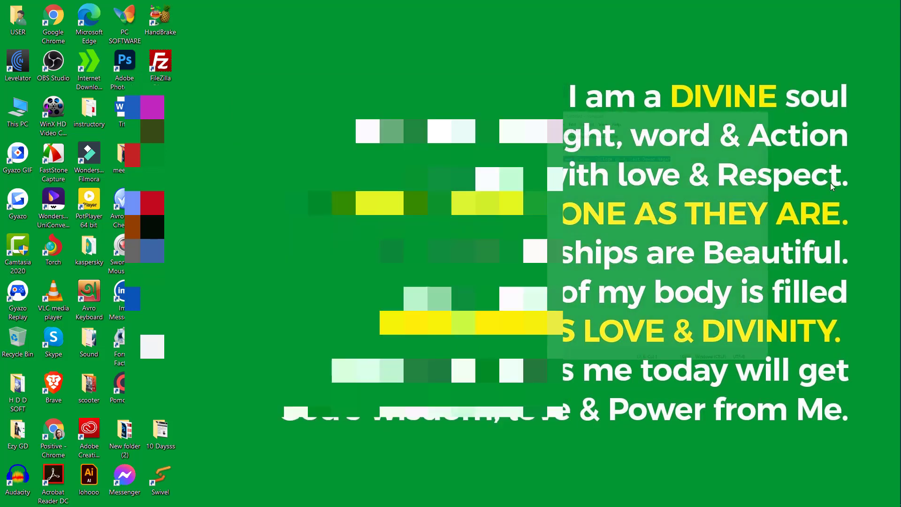
# Minimize Notepad, briefly restore it, and minimize it again to show the desktop.
pyautogui.click(510, 88)
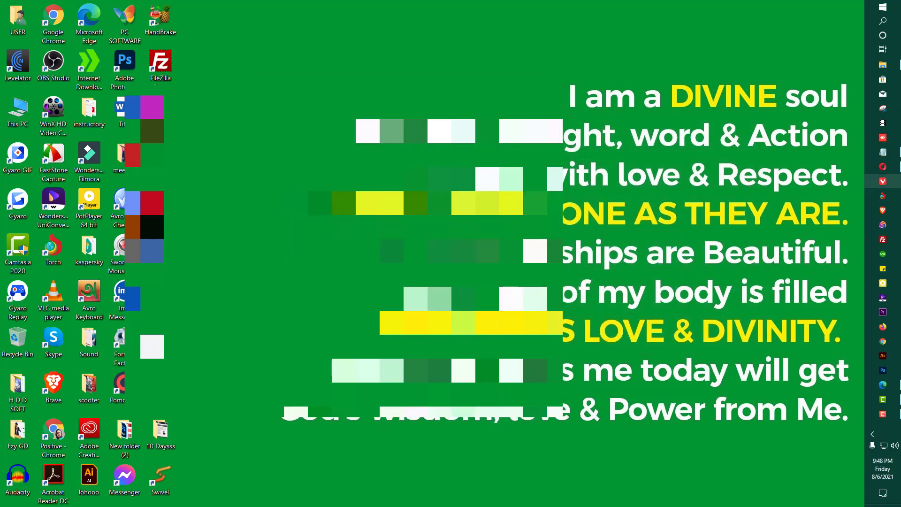
pyautogui.click(882, 152)
pyautogui.click(509, 88)
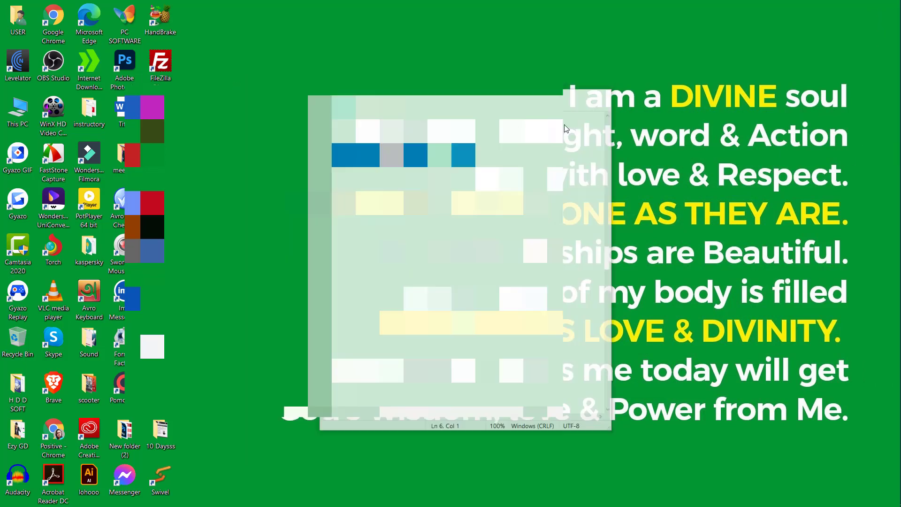
# Restore the Payoneer sign-up page, complete the current step's fields, and submit it.
pyautogui.click(882, 167)
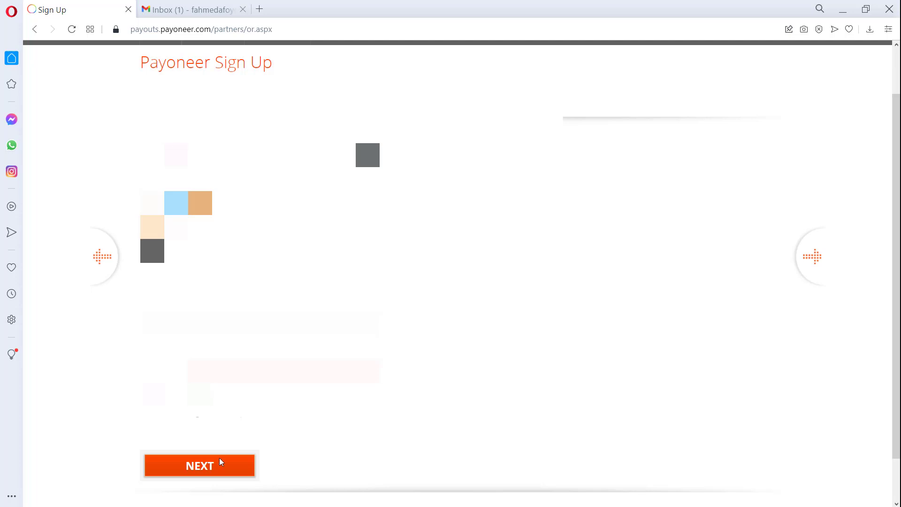
pyautogui.click(207, 466)
# Continue to the next sign-up step and scroll down to the security code field.
pyautogui.click(197, 467)
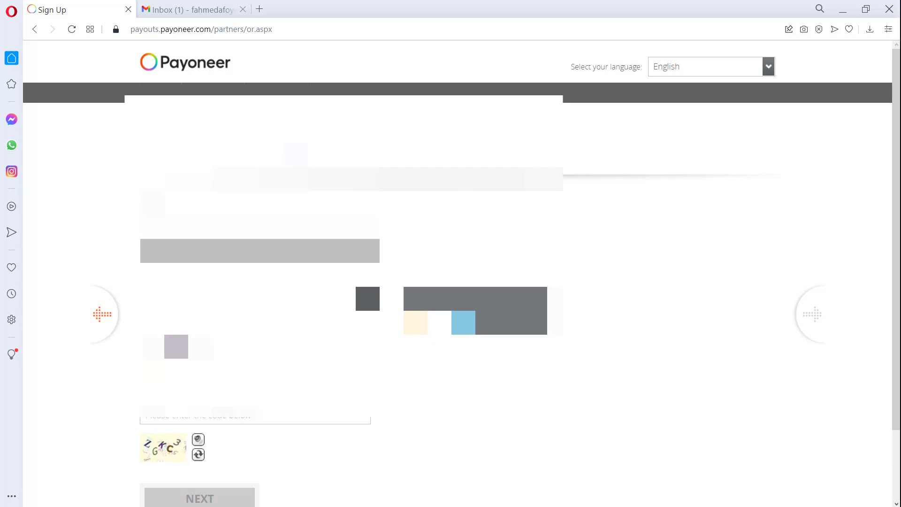
pyautogui.scroll(-2, 451, 272)
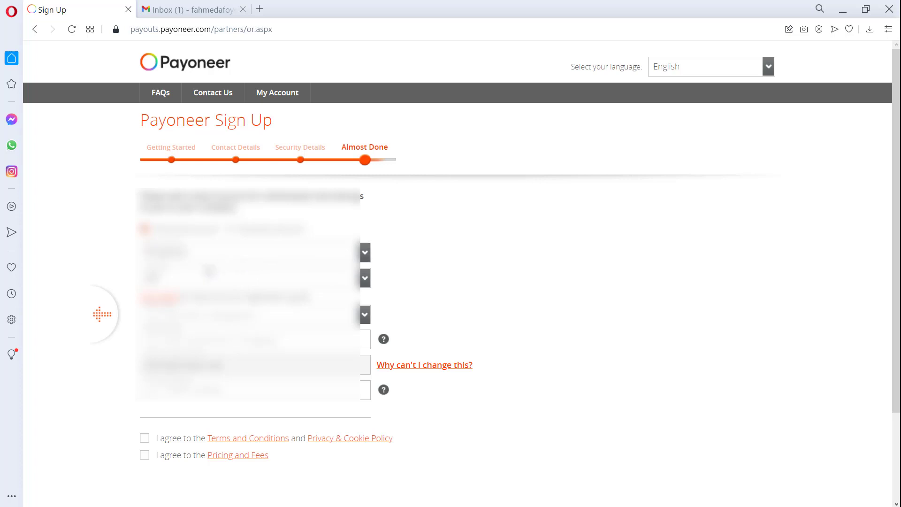
# Choose values for the second and third fields on the Almost Done step.
pyautogui.click(365, 278)
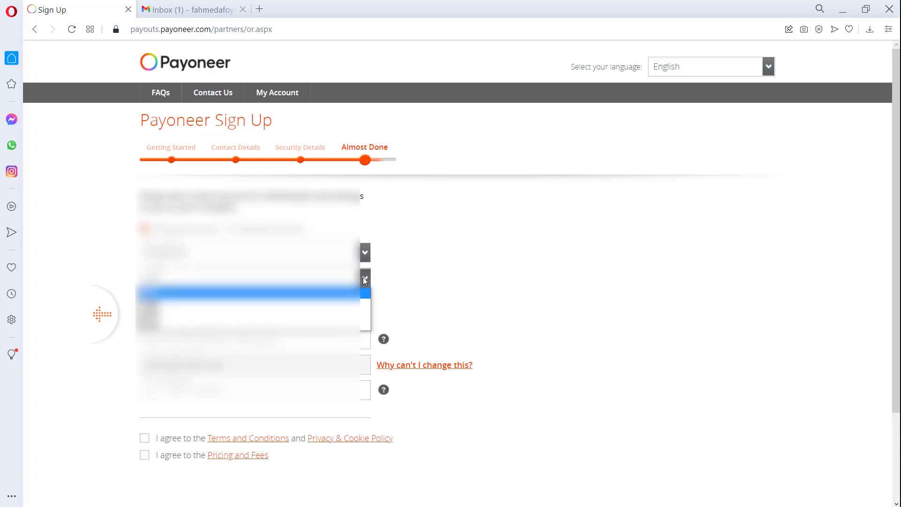
pyautogui.click(365, 280)
pyautogui.click(365, 281)
pyautogui.click(269, 304)
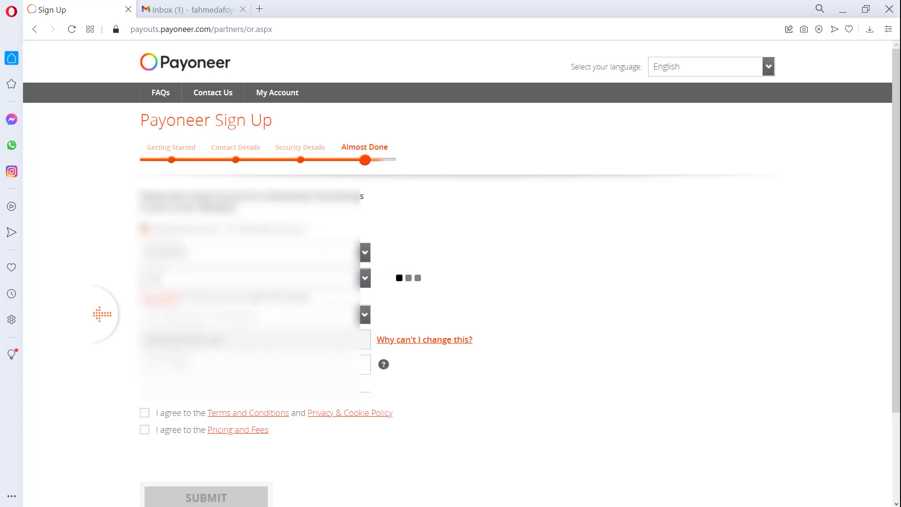
pyautogui.click(365, 278)
pyautogui.click(235, 302)
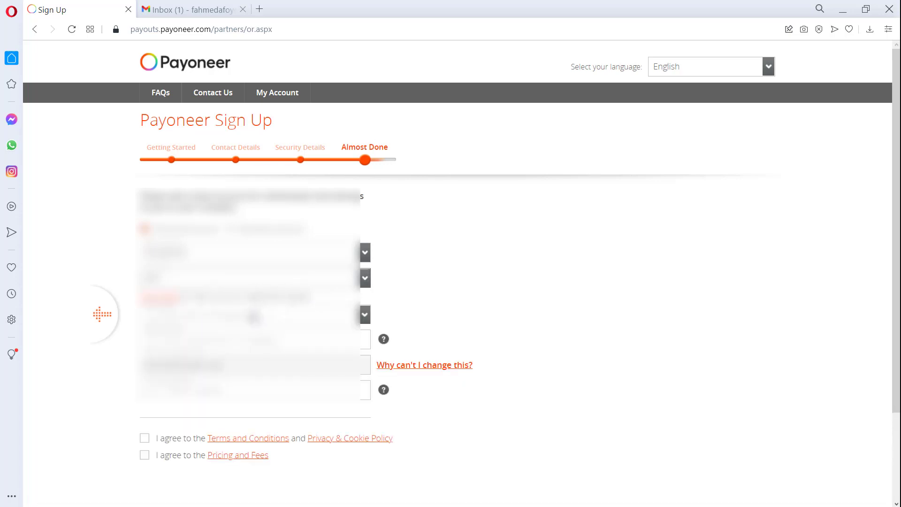
# Pick the withdrawal account's bank from the Bangladeshi bank list.
pyautogui.click(345, 337)
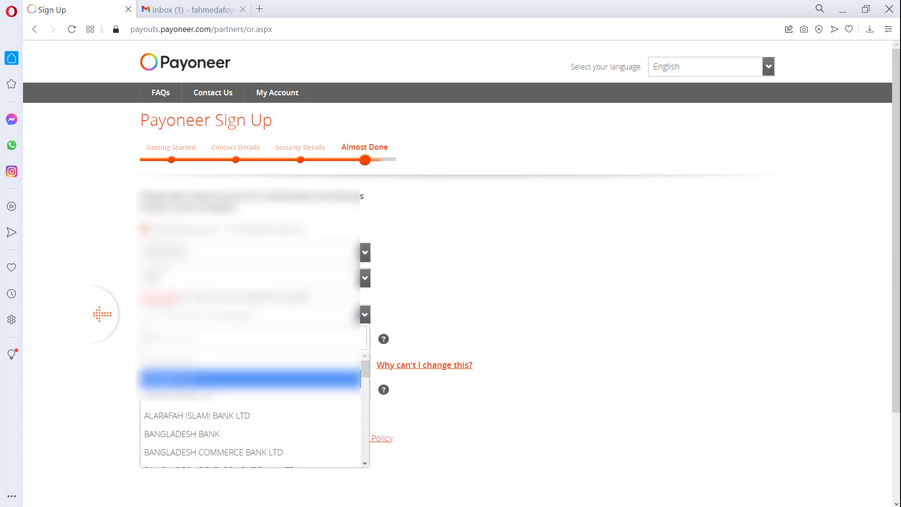
pyautogui.scroll(-1, 249, 422)
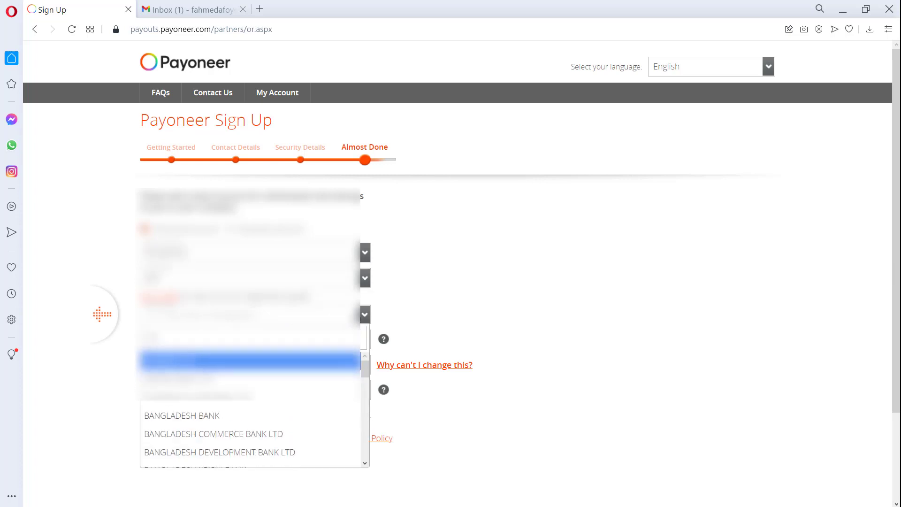
pyautogui.click(237, 361)
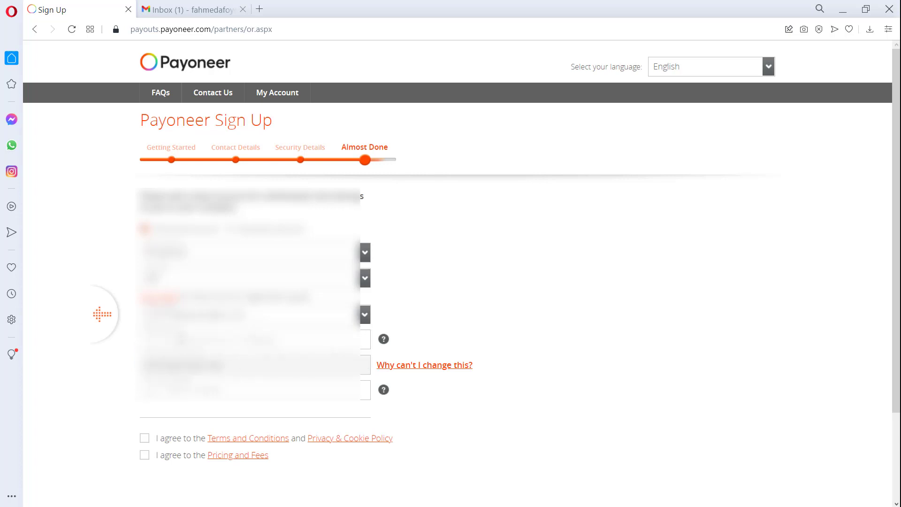
# Enter the branch name and bank account number, then accept the terms and privacy policy.
pyautogui.click(254, 338)
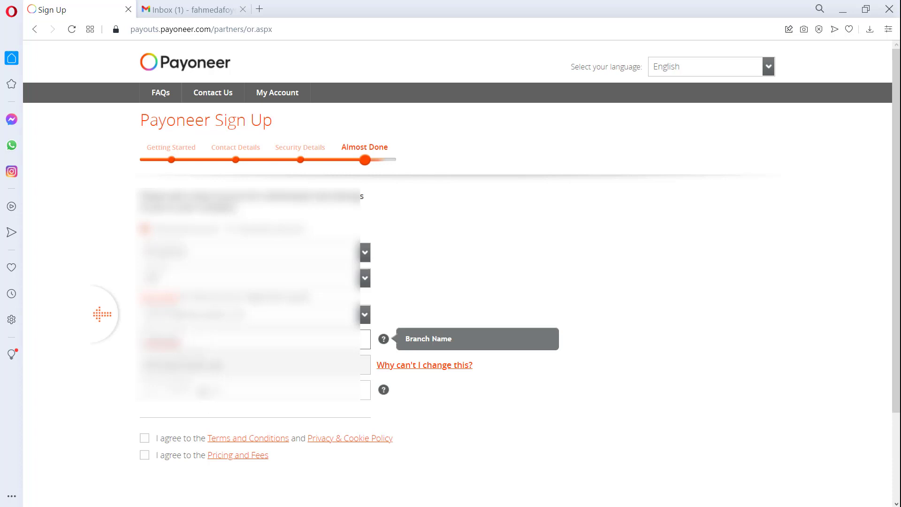
pyautogui.press('Tab')
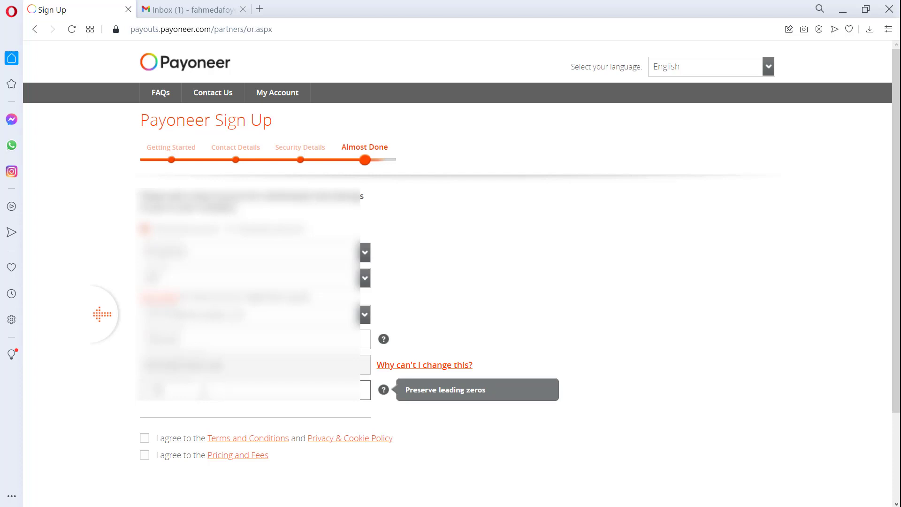
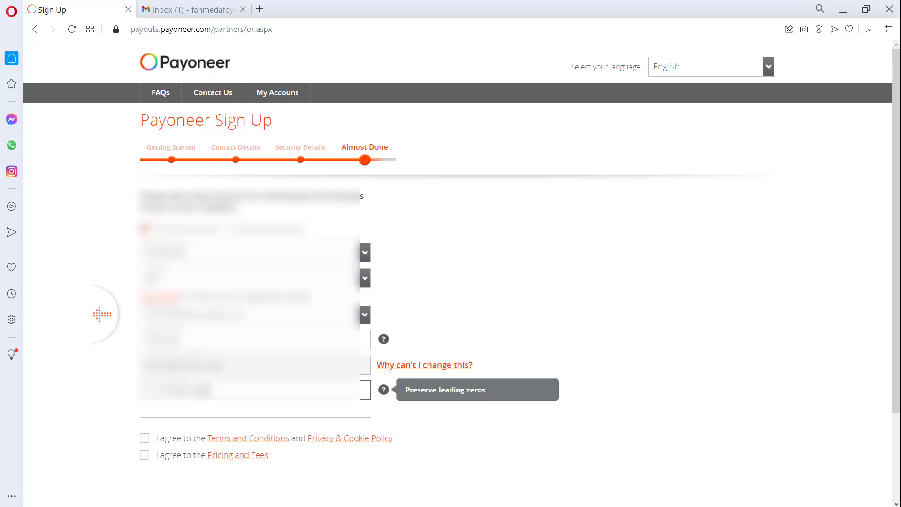
pyautogui.hotkey('ctrl', 'a')
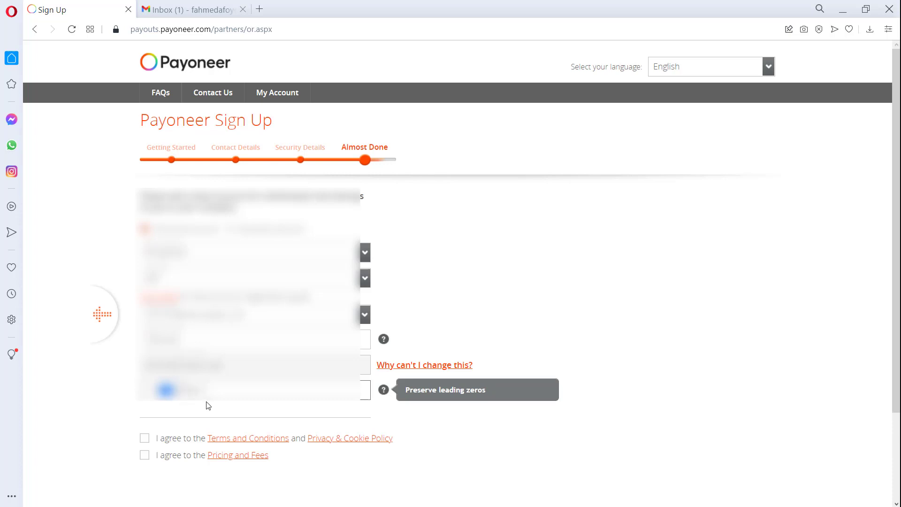
pyautogui.scroll(-1, 278, 385)
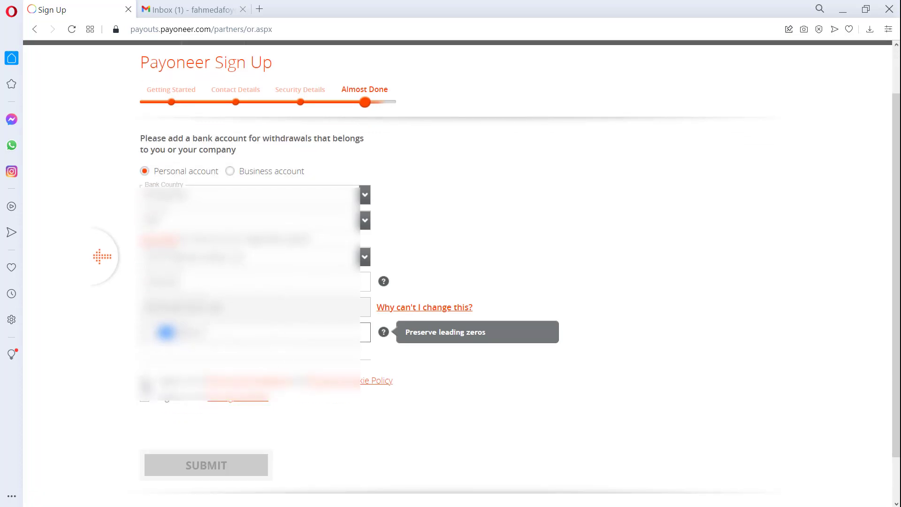
pyautogui.click(145, 381)
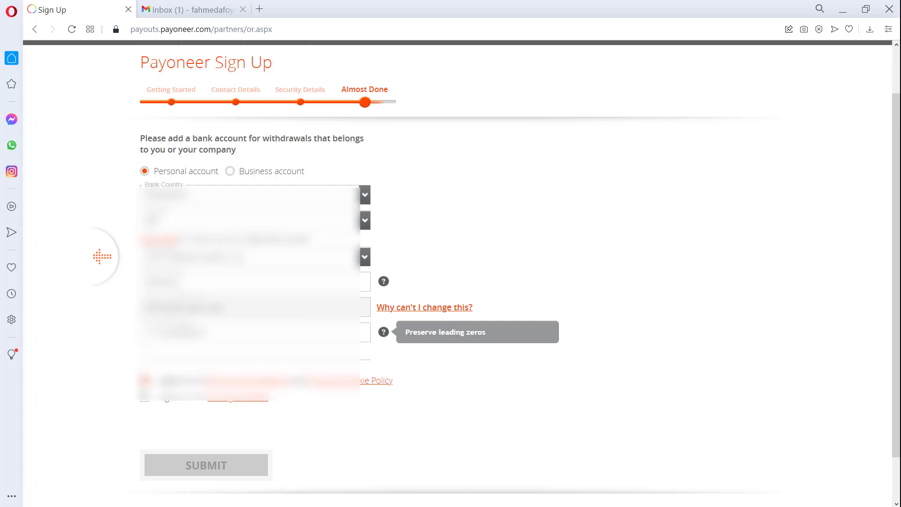
# Accept the pricing and fees, submit the application, then switch to the Gmail inbox.
pyautogui.click(145, 398)
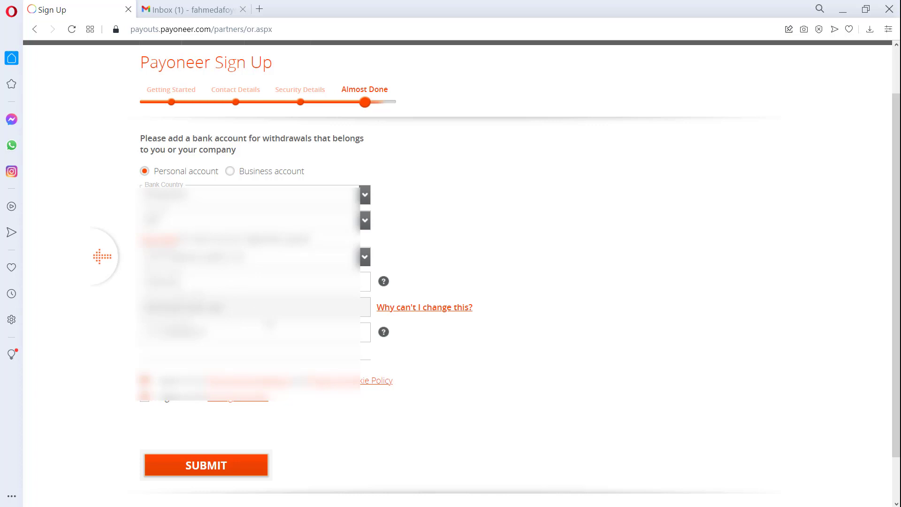
pyautogui.click(216, 467)
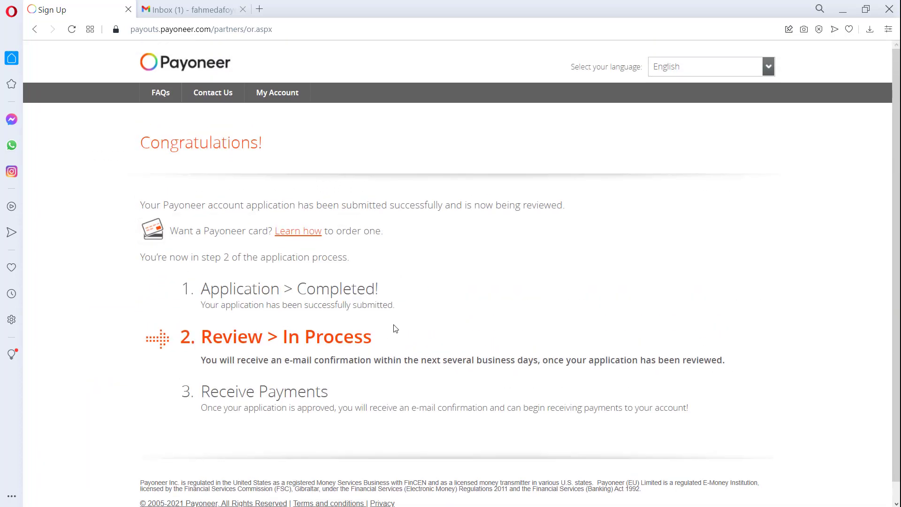
pyautogui.scroll(-1, 395, 328)
pyautogui.scroll(1, 395, 328)
pyautogui.click(188, 10)
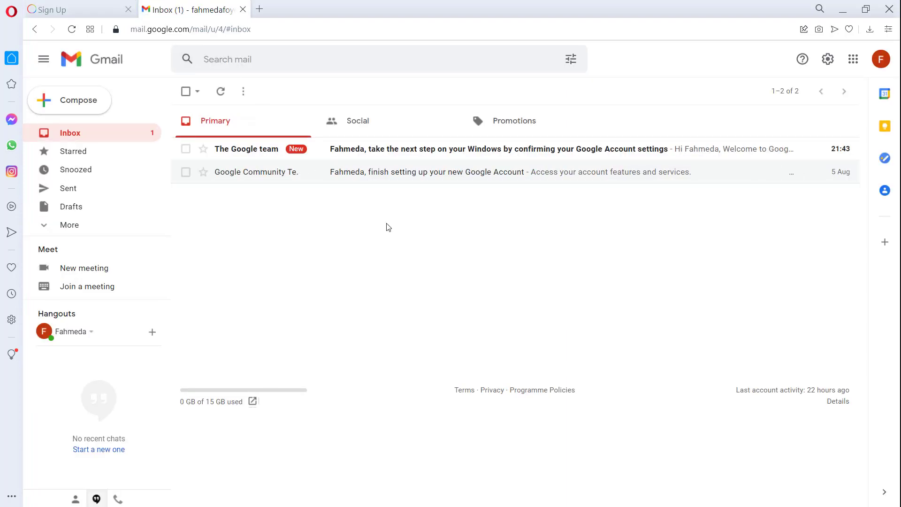
pyautogui.rightClick(387, 224)
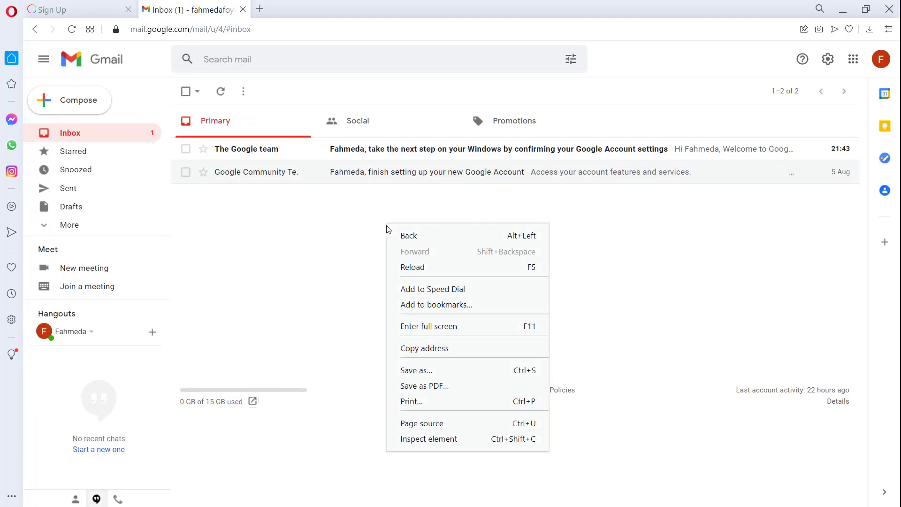
pyautogui.click(419, 269)
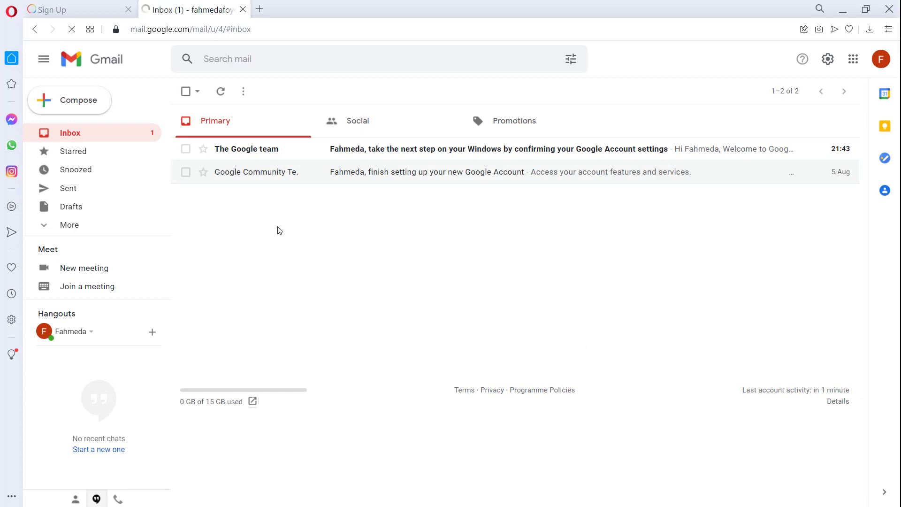
pyautogui.rightClick(278, 227)
pyautogui.click(305, 268)
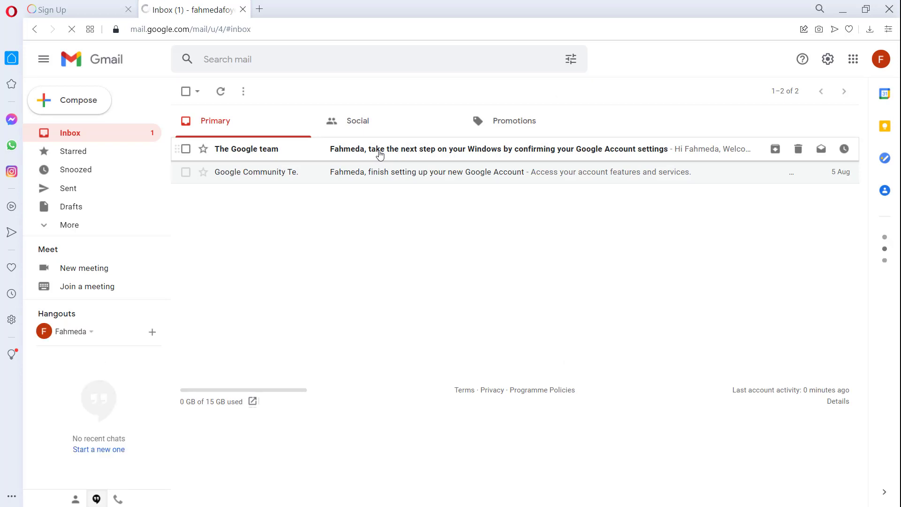
pyautogui.click(108, 7)
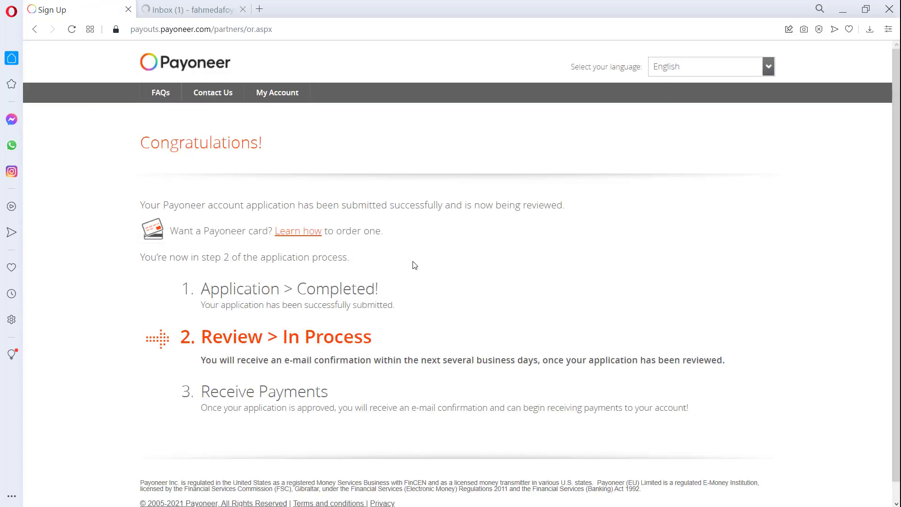
# Switch the Payoneer site language to English.
pyautogui.scroll(-1, 406, 269)
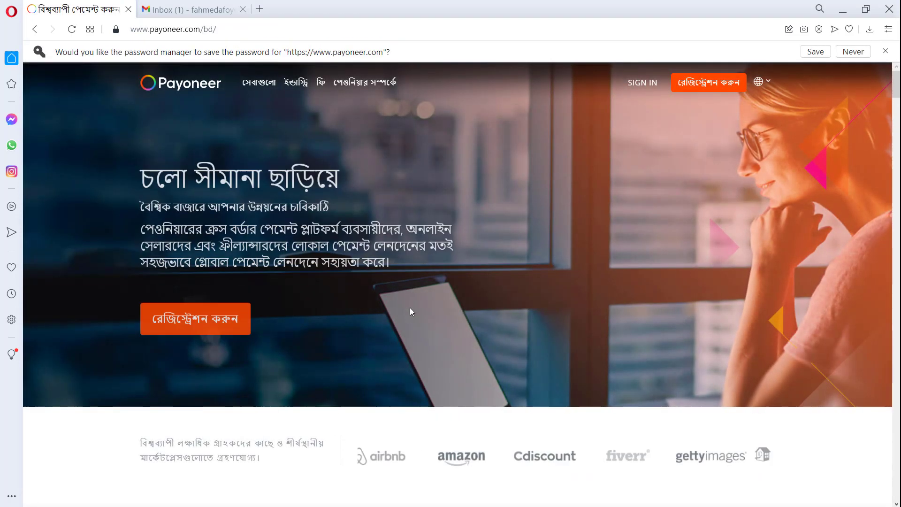
pyautogui.click(758, 81)
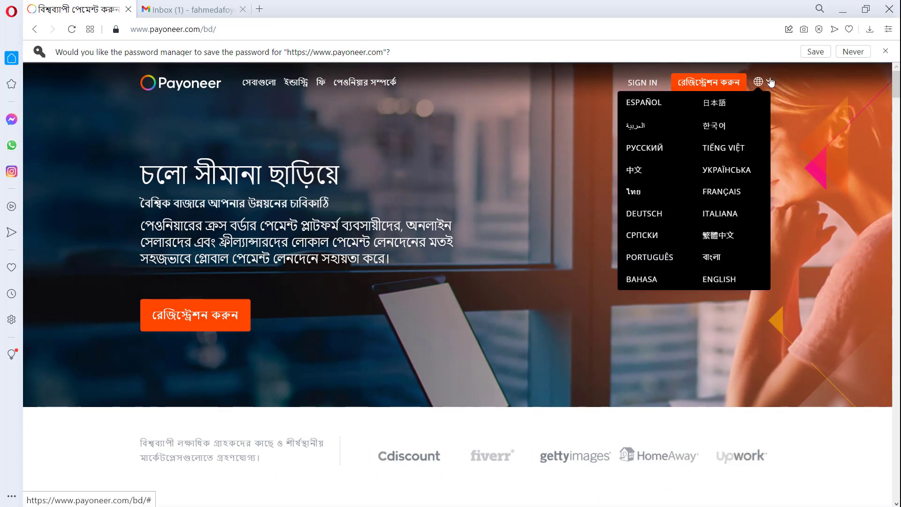
pyautogui.click(719, 279)
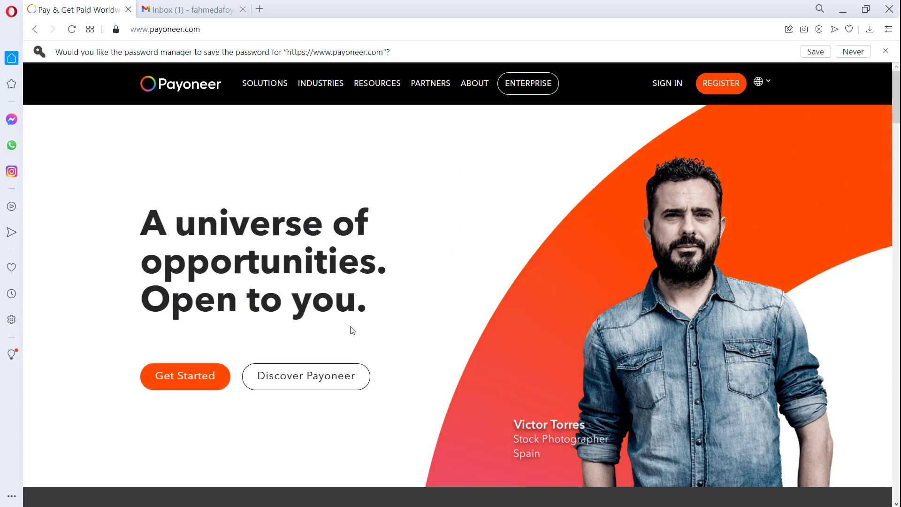
# Open the Payoneer login page in its tab, focus the Email field, and shrink the browser window.
pyautogui.click(668, 87)
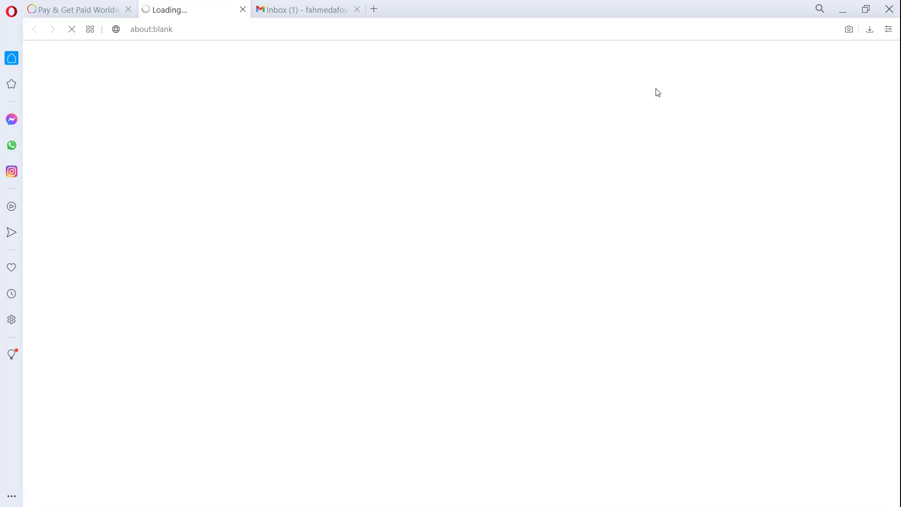
pyautogui.click(308, 8)
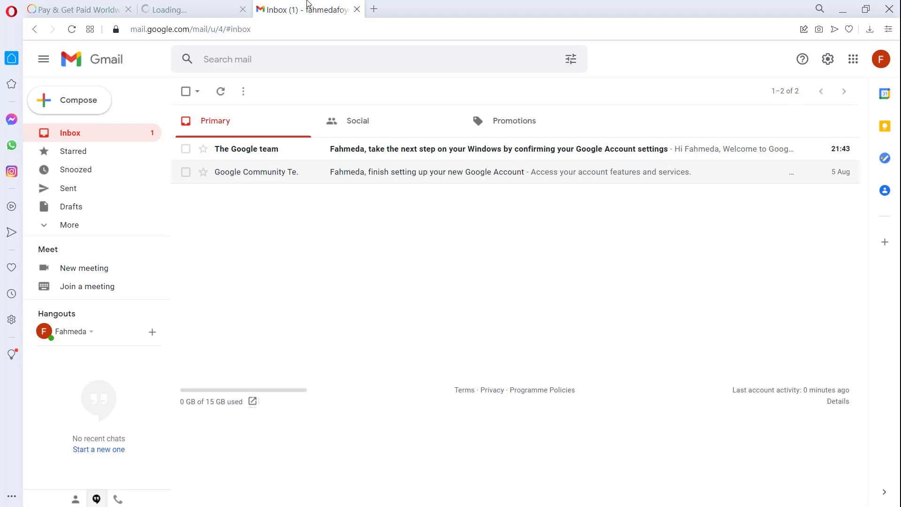
pyautogui.click(191, 5)
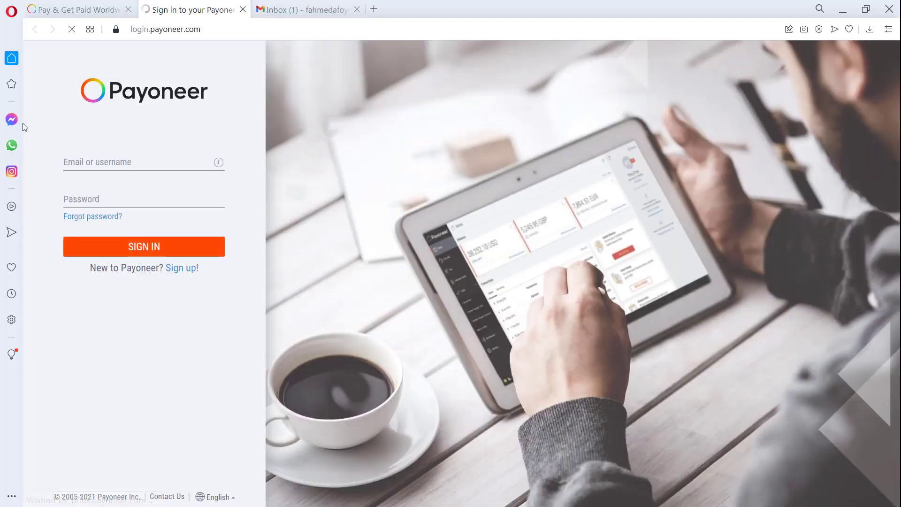
pyautogui.click(108, 162)
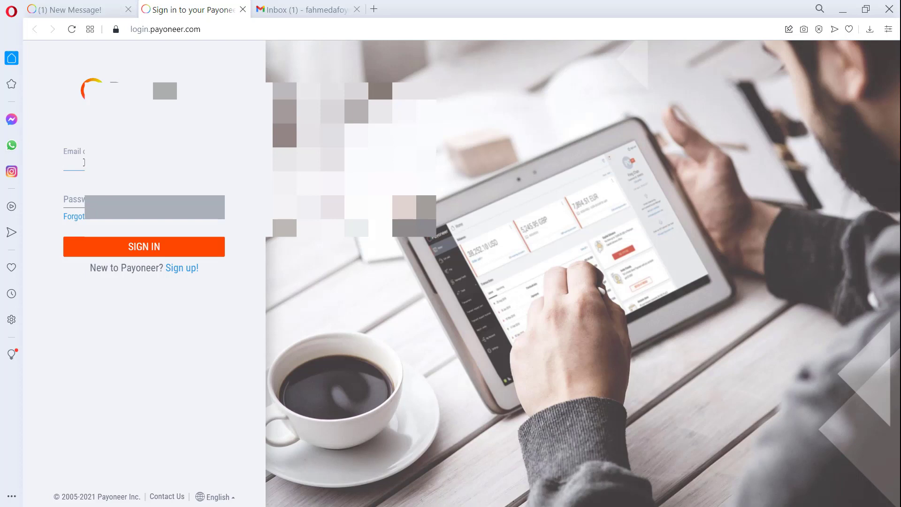
pyautogui.click(865, 9)
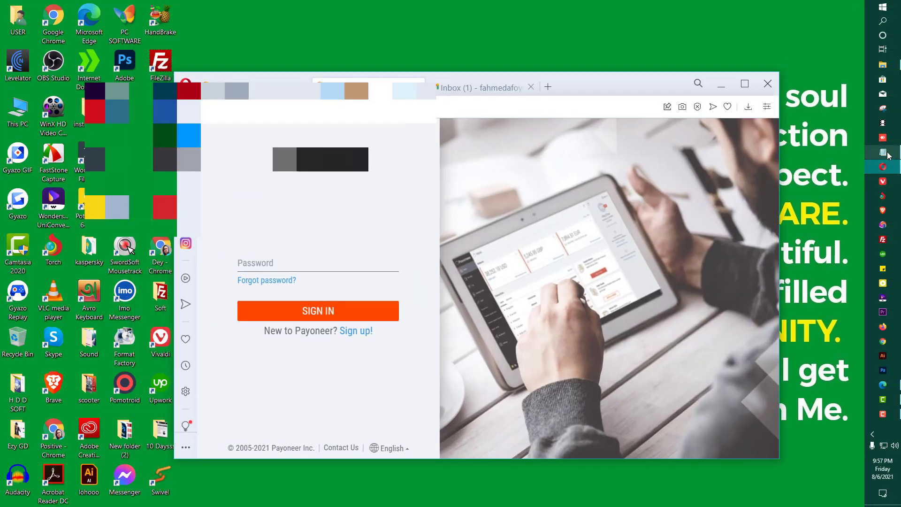
# Check the saved account notes in Notepad, then minimize it.
pyautogui.click(882, 152)
pyautogui.click(251, 113)
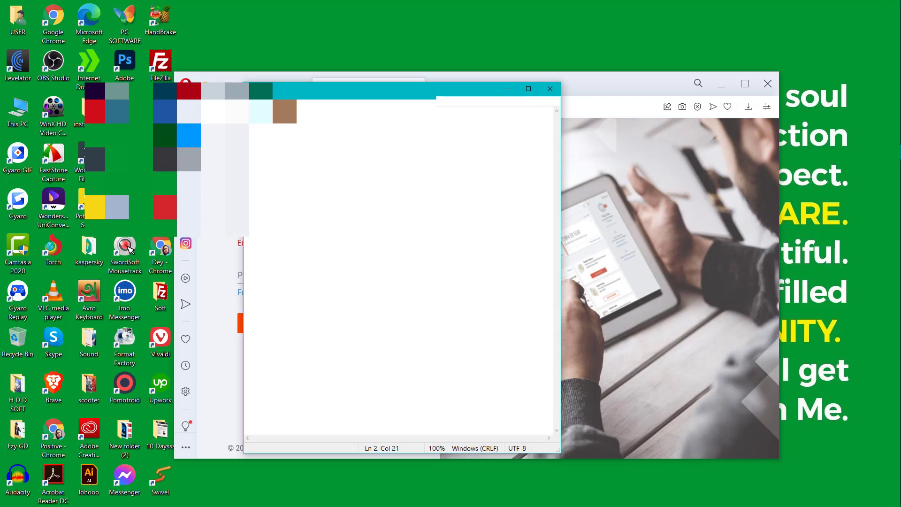
pyautogui.click(507, 89)
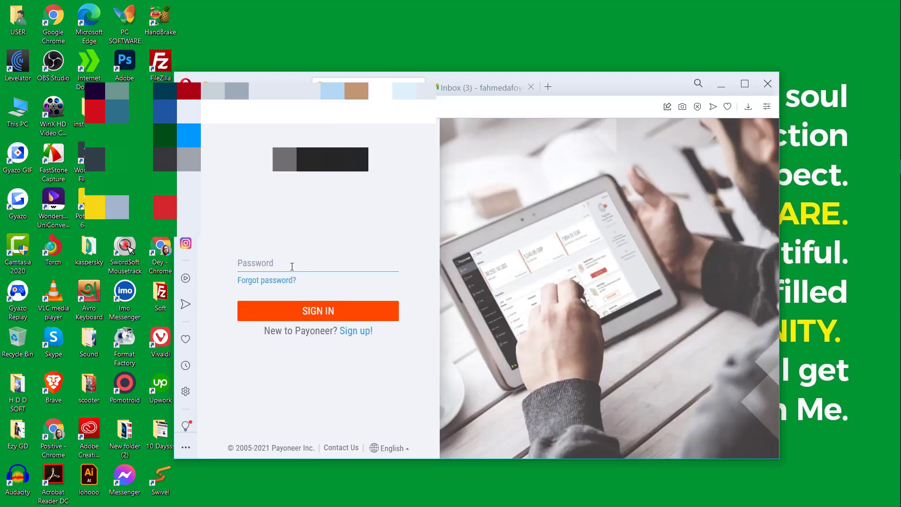
# Enter the account password and sign in to Payoneer.
pyautogui.click(292, 267)
pyautogui.write('•••••••••••••')
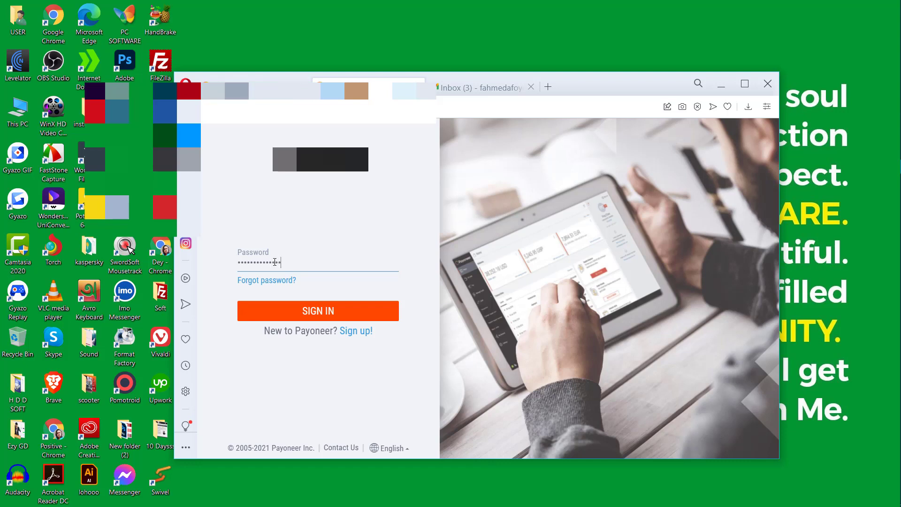
pyautogui.click(346, 312)
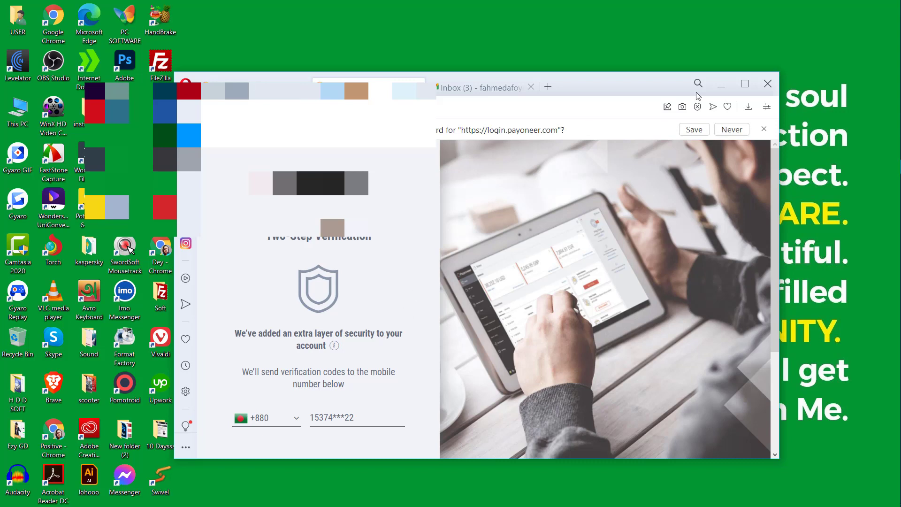
# Maximize the browser and turn on two-step verification with codes sent to the registered mobile.
pyautogui.click(745, 85)
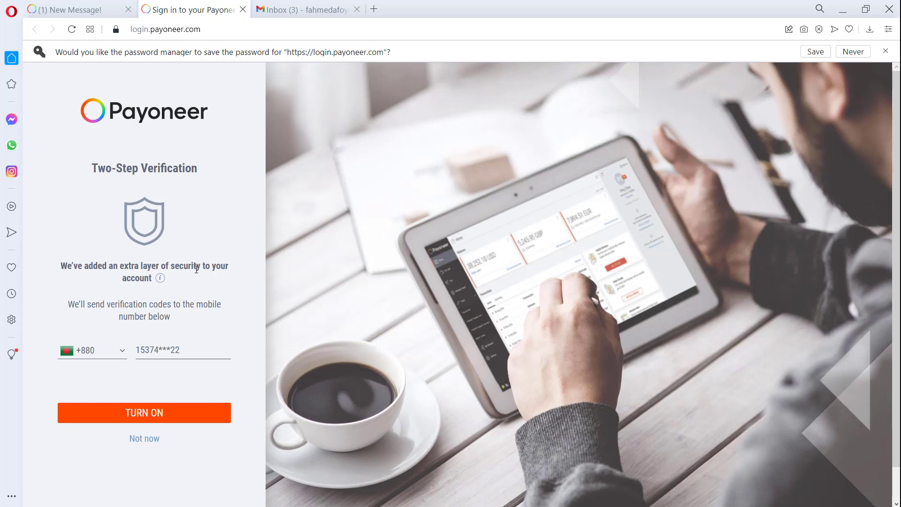
pyautogui.click(177, 413)
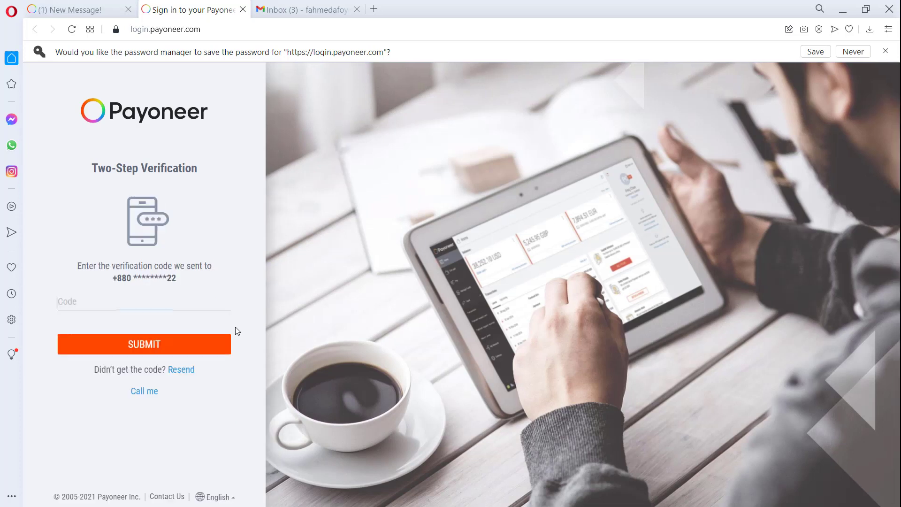